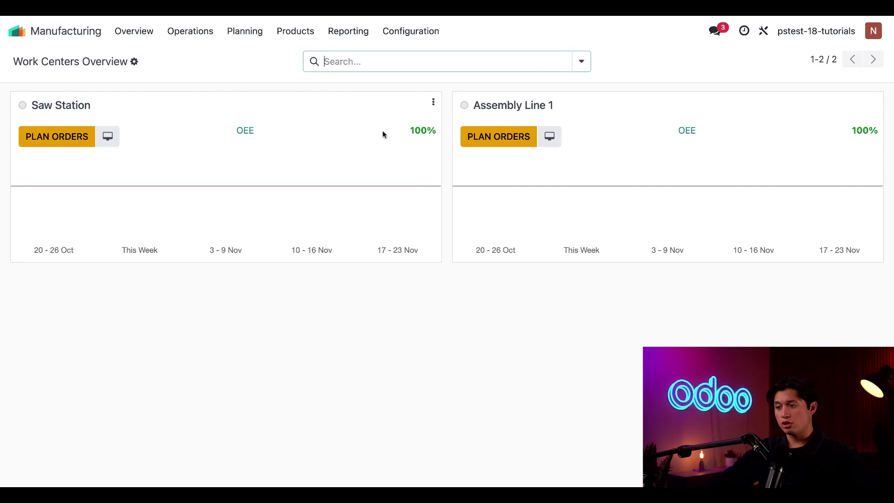
Open Manufacturing settings and verify By-Products is ticked, alongside Shop Floor, Barcode Scanner and Quality.
left_click(411, 33)
left_click(412, 60)
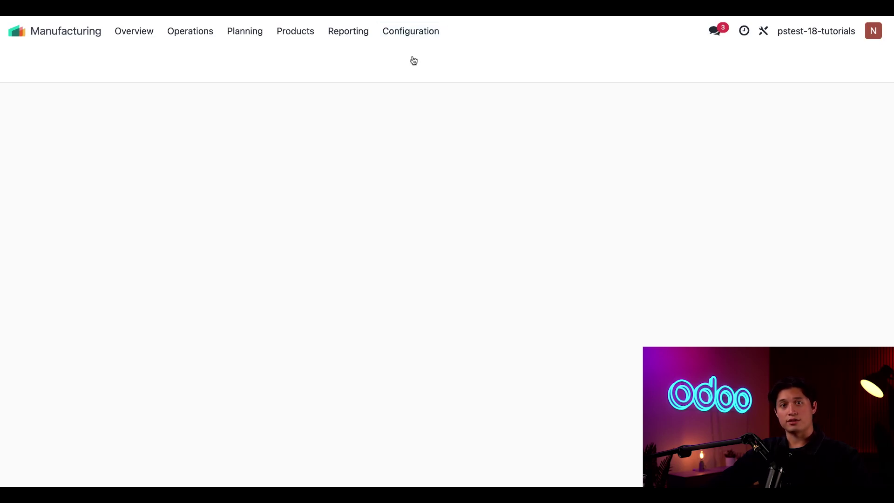
scroll(418, 250, "down", 3)
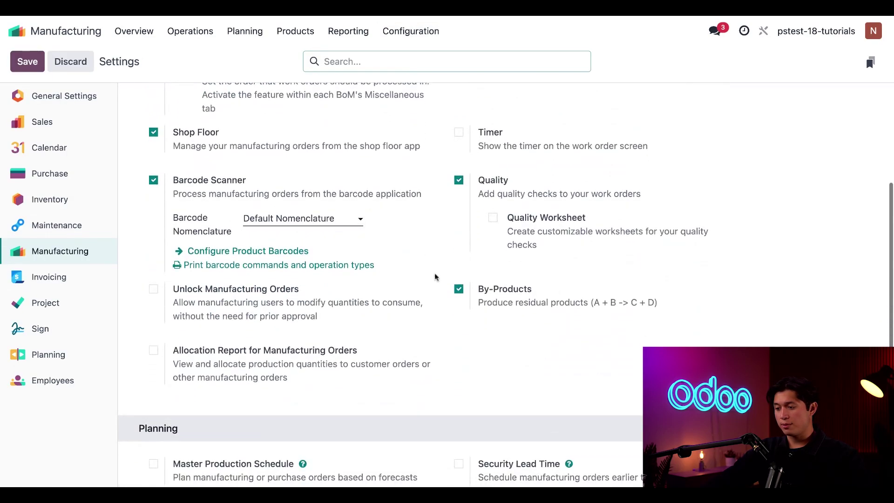
scroll(438, 284, "down", 1)
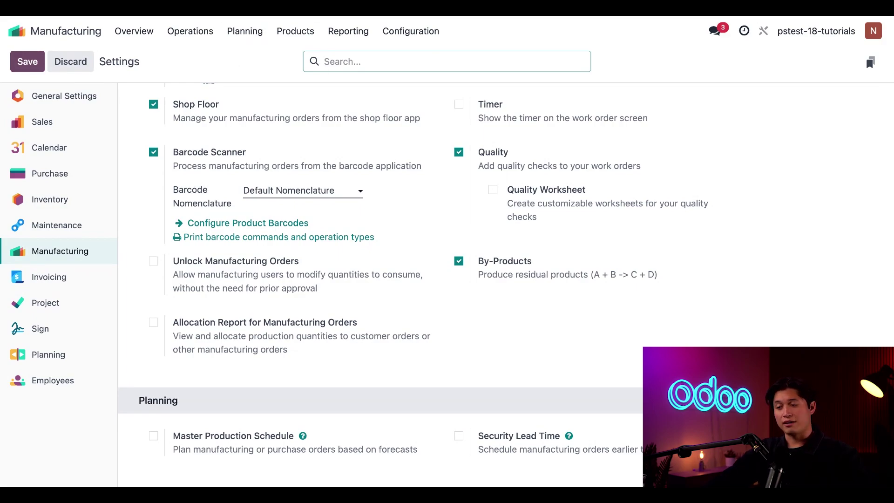
Open the Chair bill of materials, review its Operations, then view its empty By-products list.
left_click(294, 32)
left_click(303, 74)
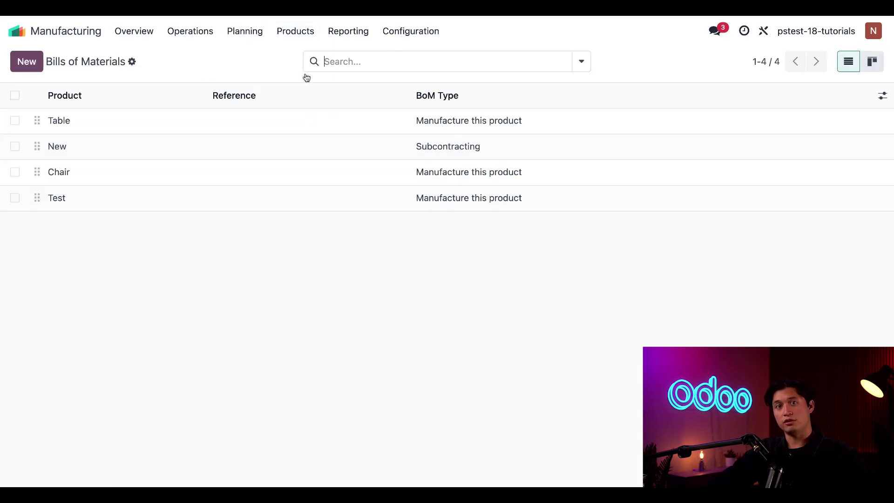
left_click(221, 178)
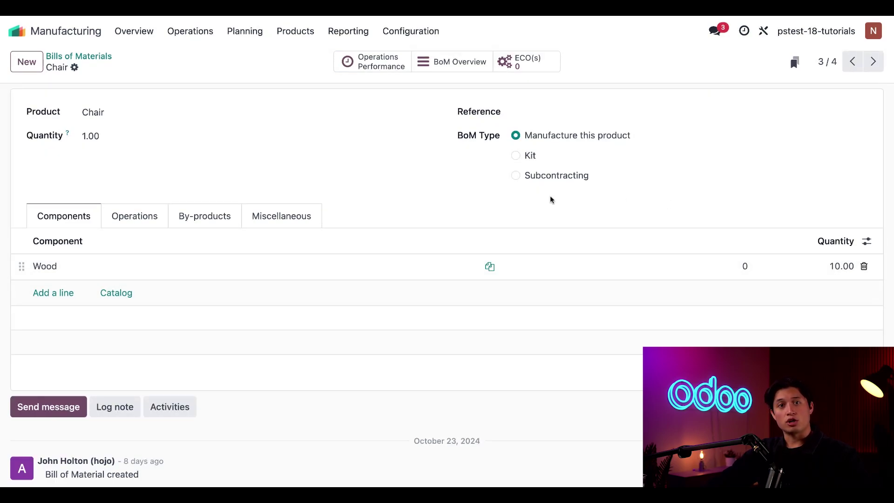
left_click(149, 220)
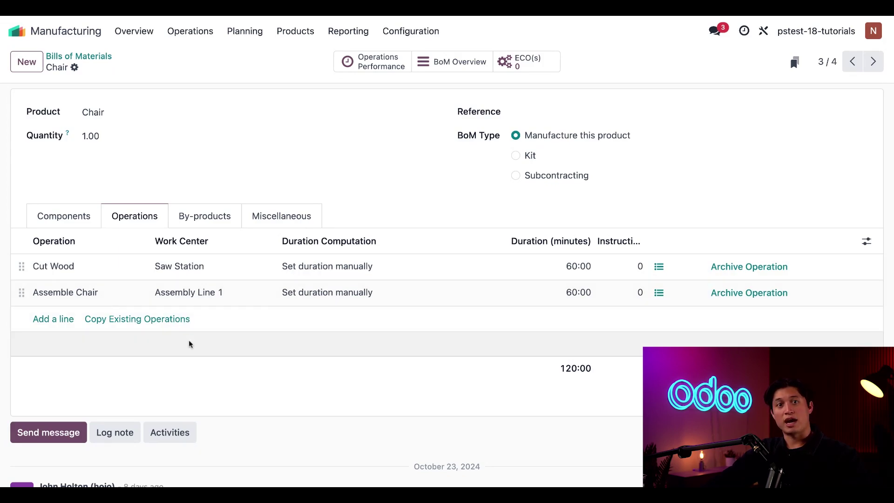
left_click(206, 219)
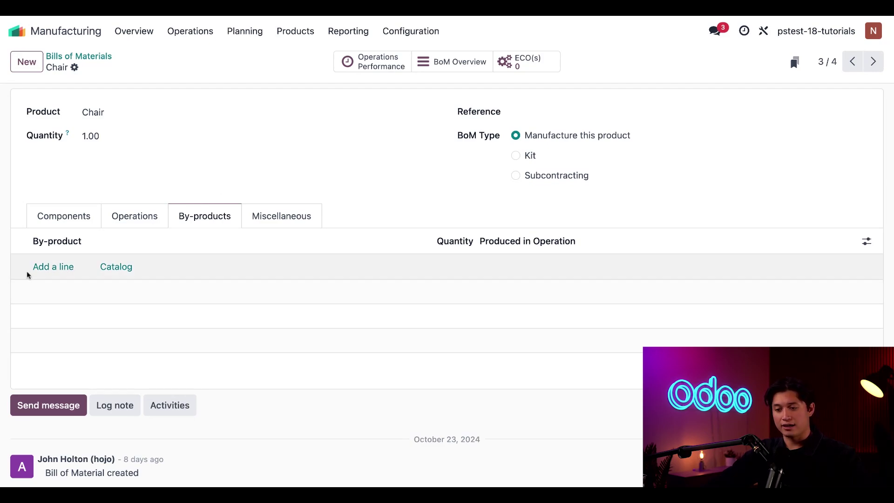
Add a Scrap Wood by-product line with quantity 3, produced in the Cut Wood operation.
left_click(41, 267)
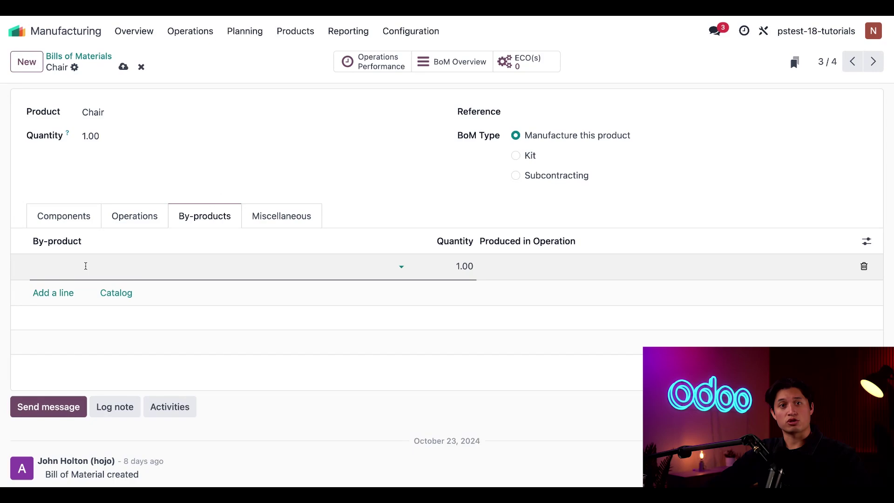
left_click(86, 266)
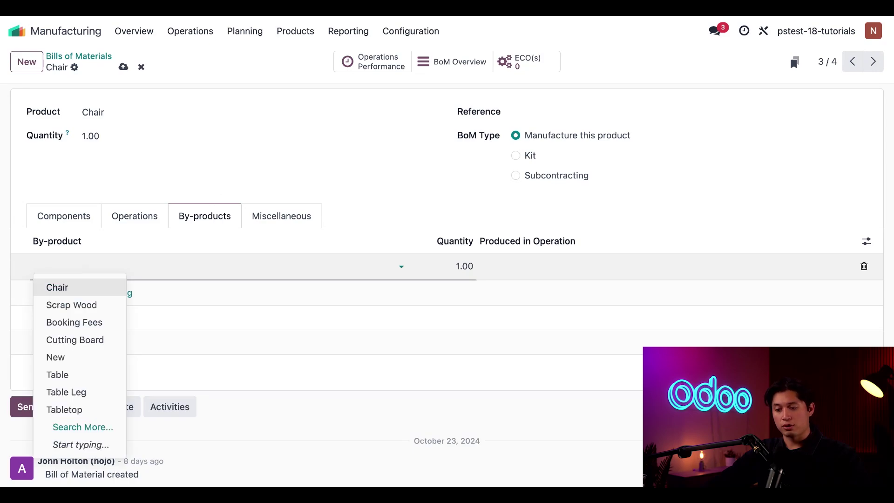
left_click(89, 310)
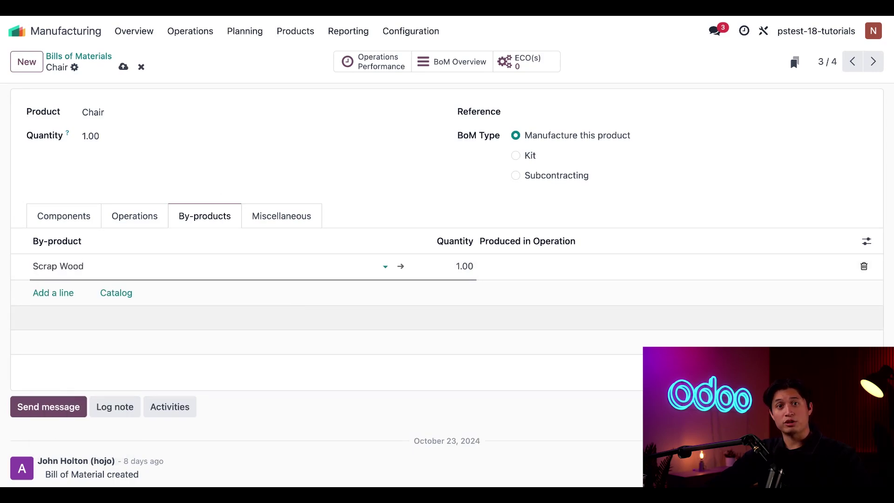
left_click(457, 268)
type("3")
left_click(473, 307)
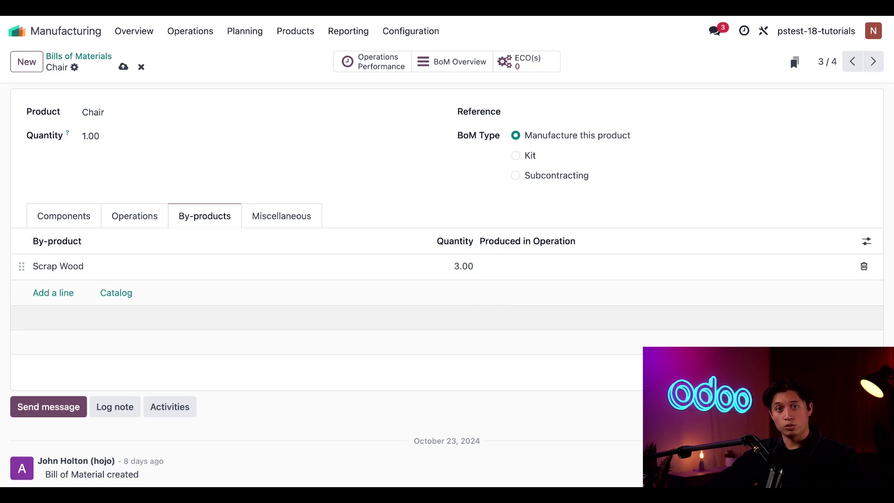
left_click(629, 266)
left_click(628, 266)
left_click(535, 287)
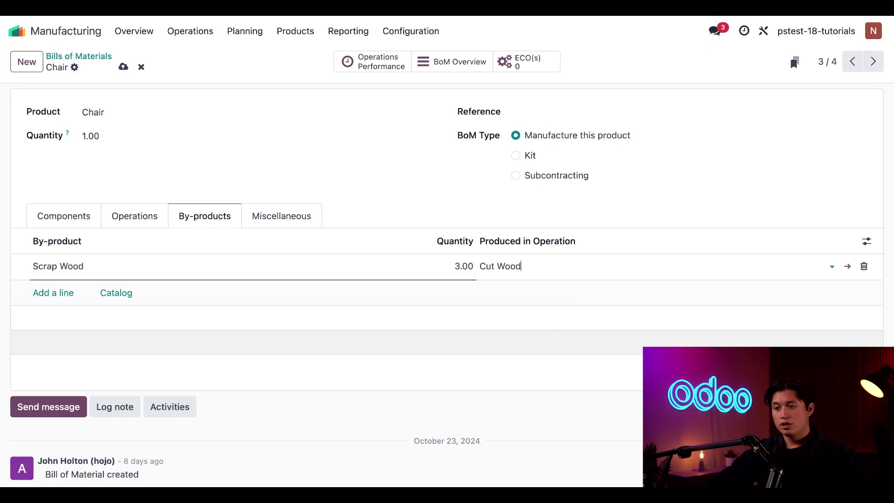
View the Products overview showing Chair at 5.00 and Scrap Wood at 15.00 on hand.
left_click(289, 31)
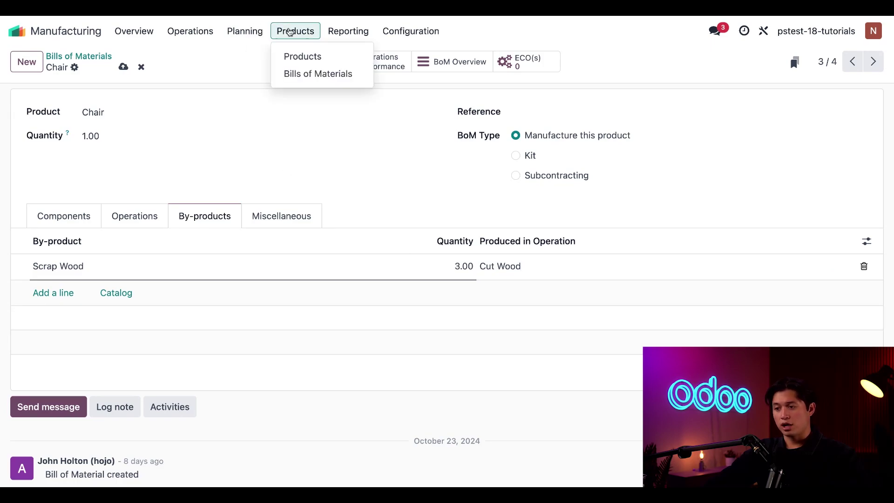
left_click(305, 58)
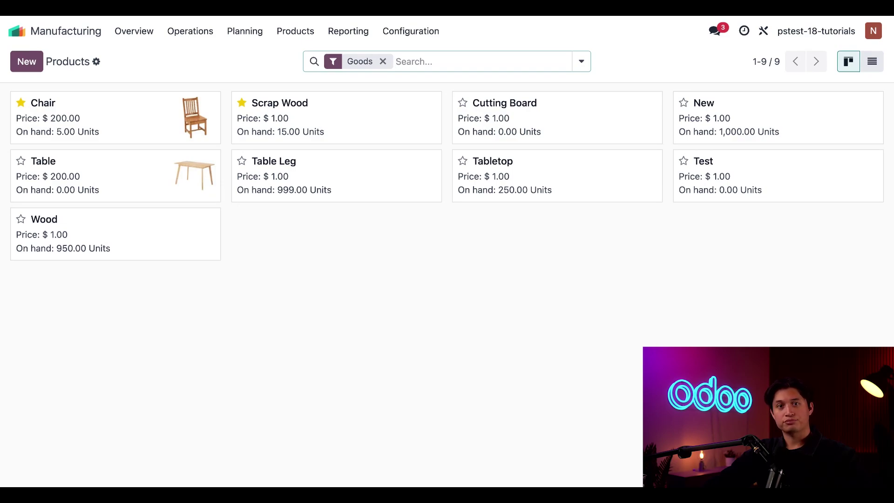
Create and confirm order WH/MO/00032 for one Chair, then check its 3.00 Scrap Wood by-product.
left_click(188, 31)
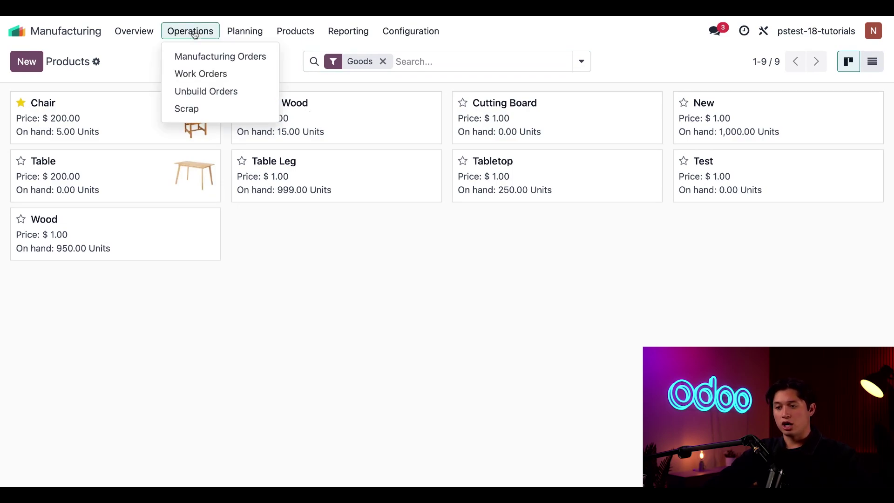
left_click(205, 58)
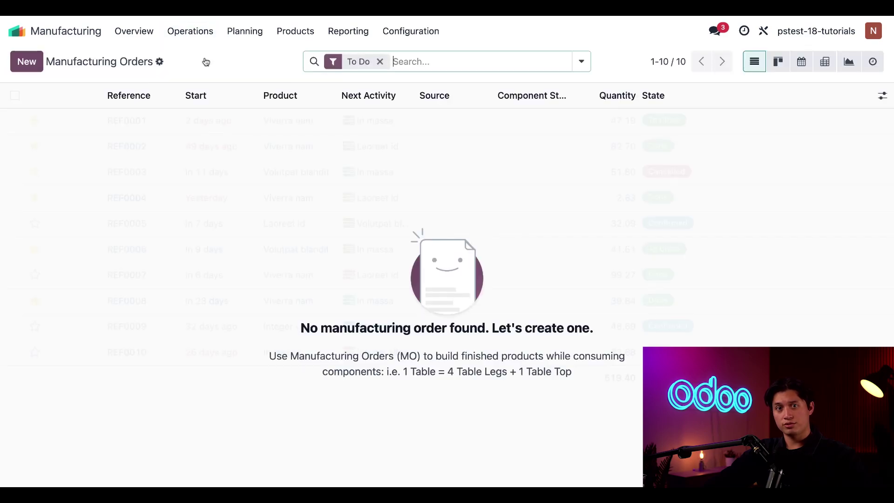
left_click(37, 62)
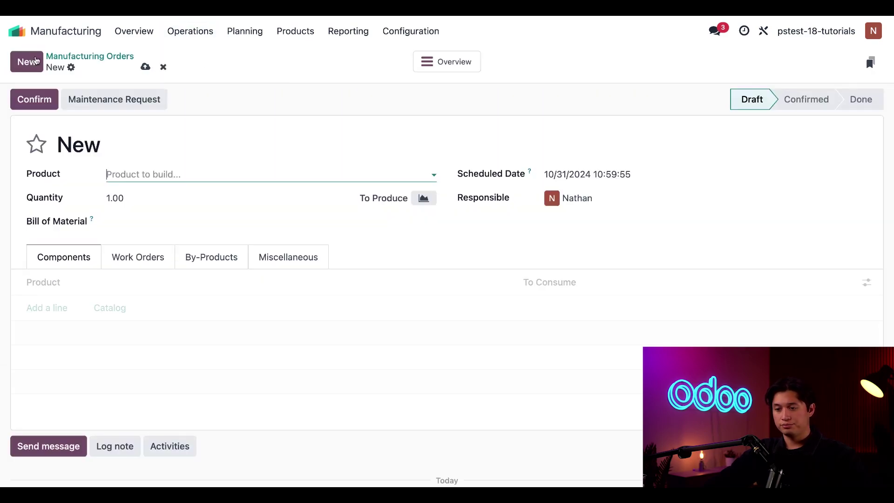
left_click(148, 174)
left_click(161, 200)
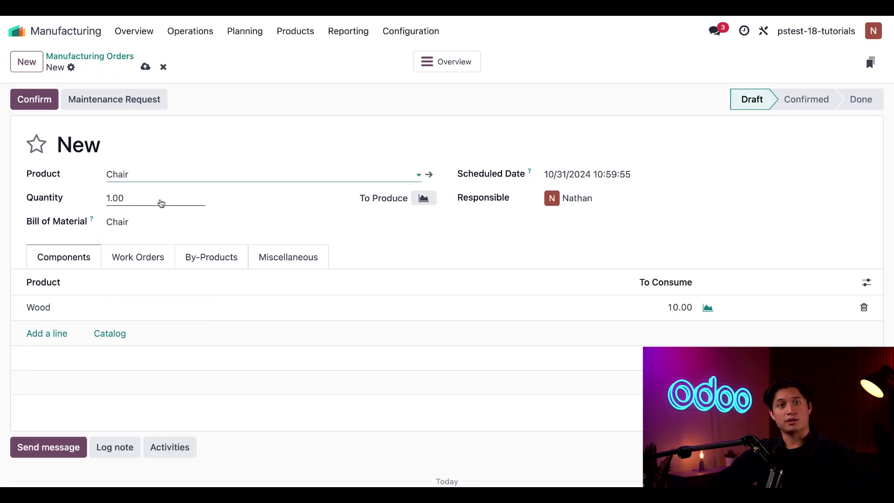
left_click(34, 99)
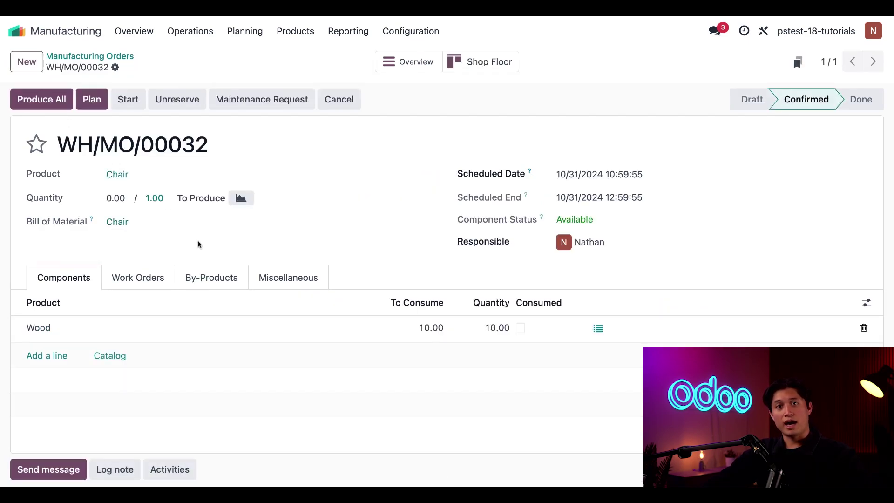
left_click(207, 282)
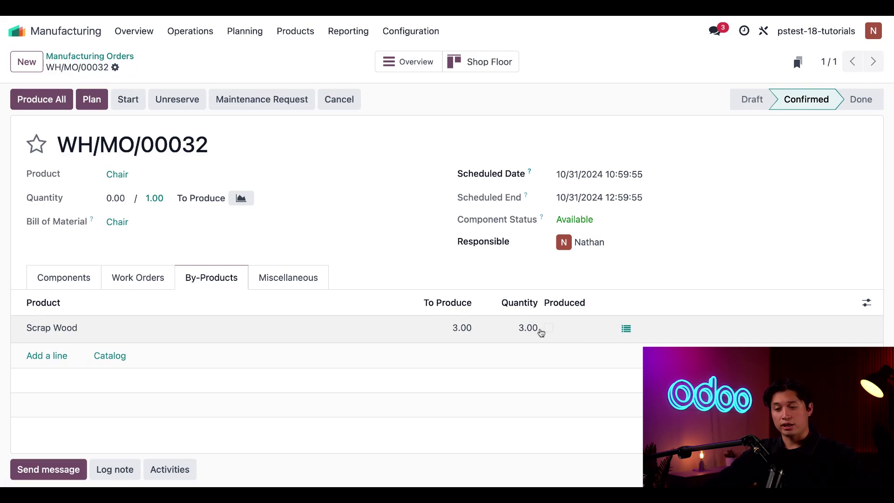
Start and finish the Cut Wood work order, then confirm 3.00 Scrap Wood is produced.
left_click(134, 278)
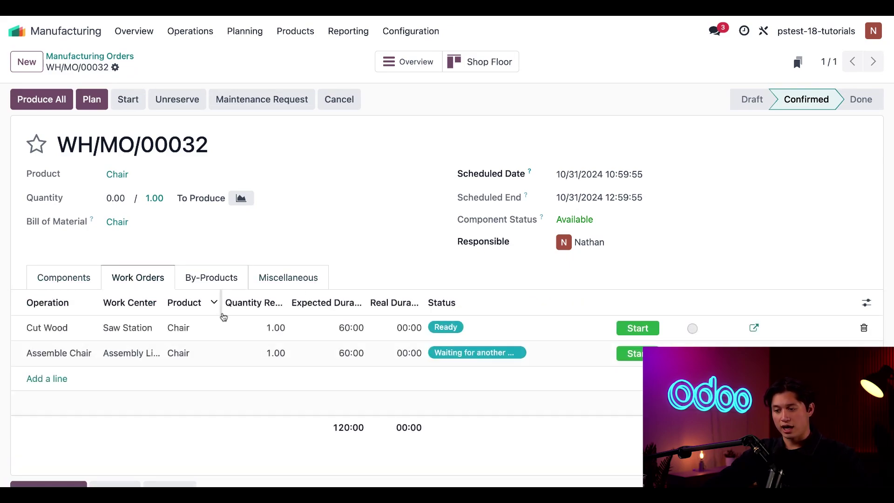
left_click(634, 329)
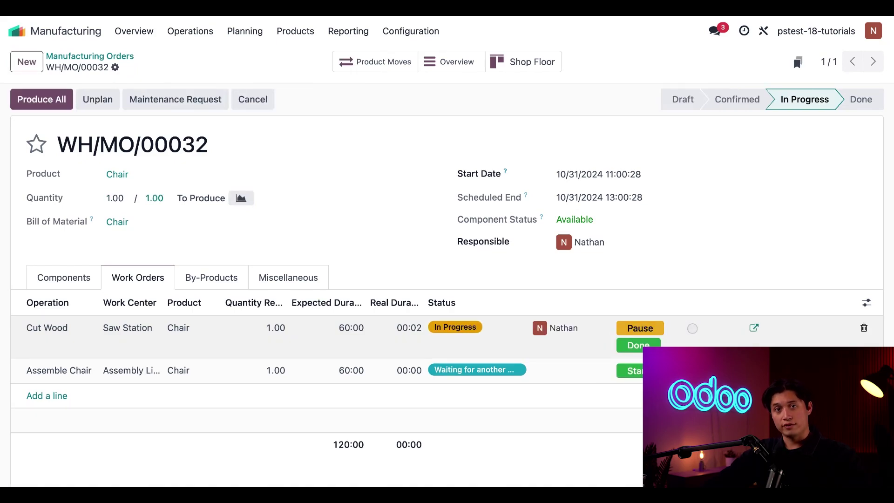
left_click(638, 346)
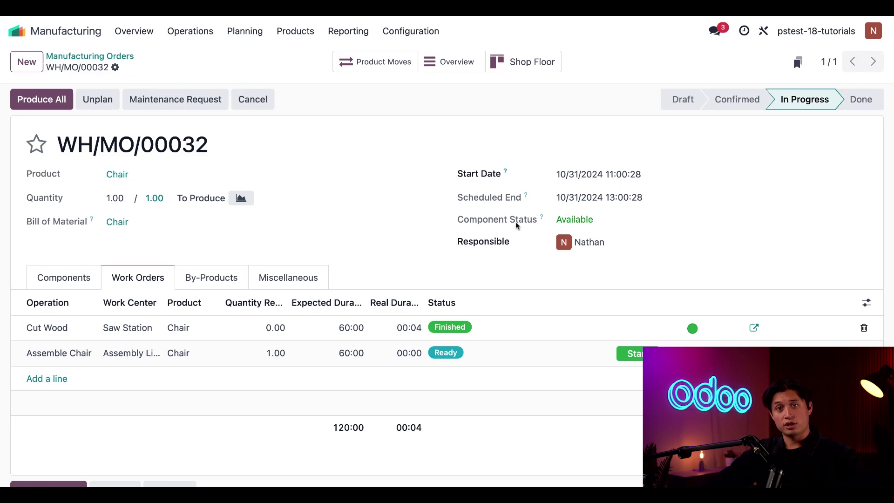
left_click(222, 278)
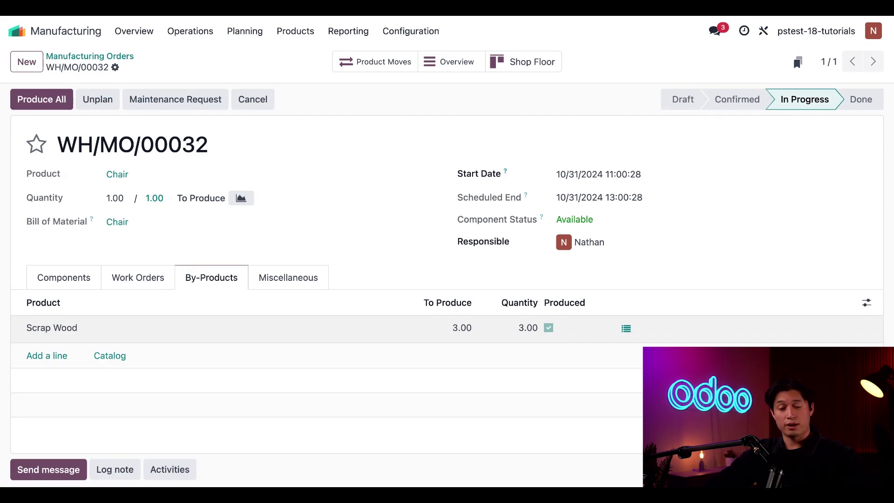
Produce All to complete WH/MO/00032, then check stock: Chair 6.00, Scrap Wood 18.00.
left_click(54, 102)
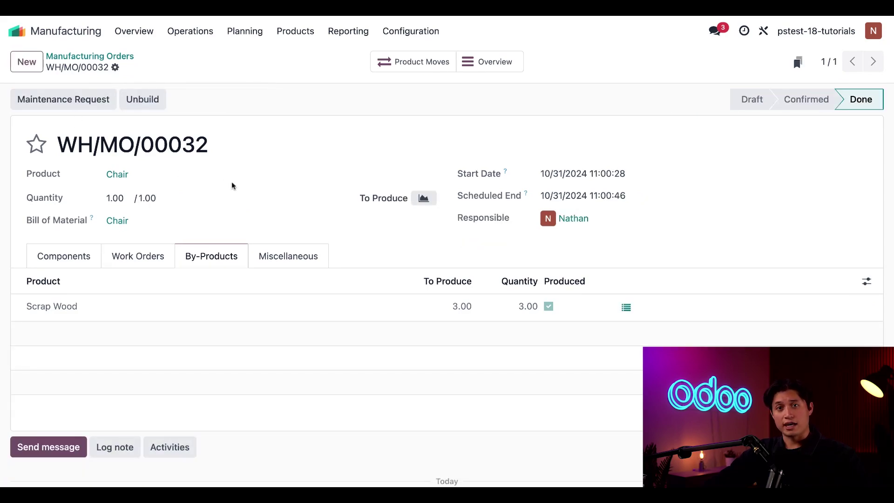
left_click(293, 31)
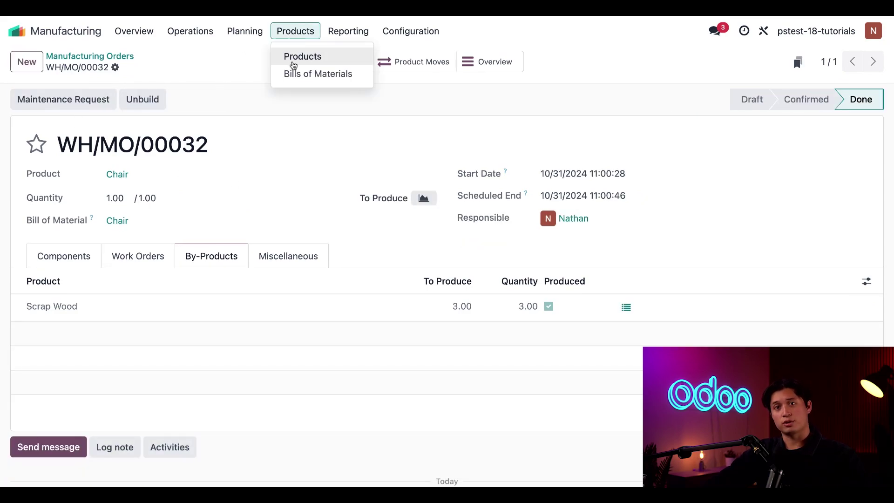
left_click(293, 64)
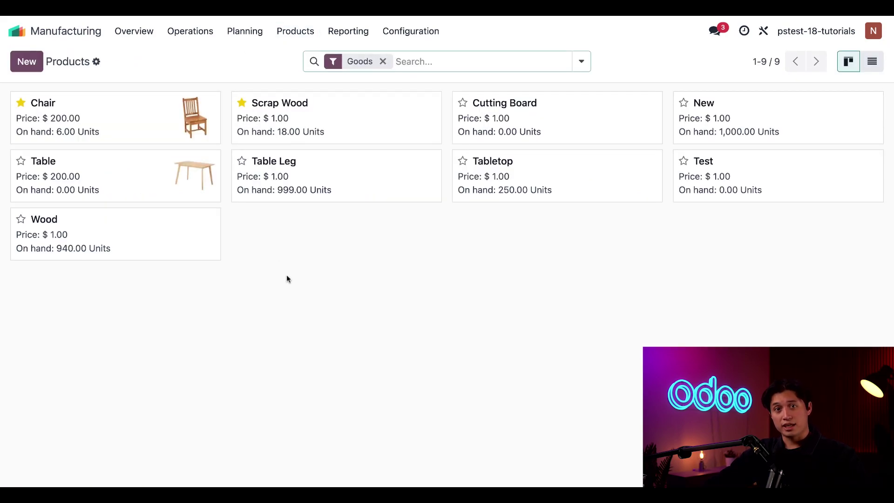